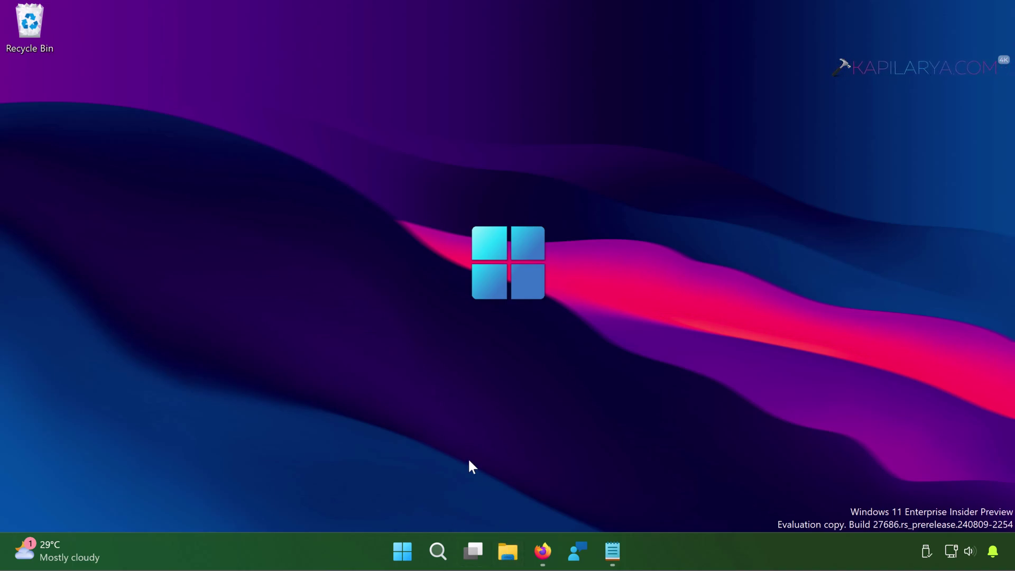
Step: Open a new File Explorer window, go to the Pictures folder and open DP.PNG
{"action": "key", "text": "super+e"}
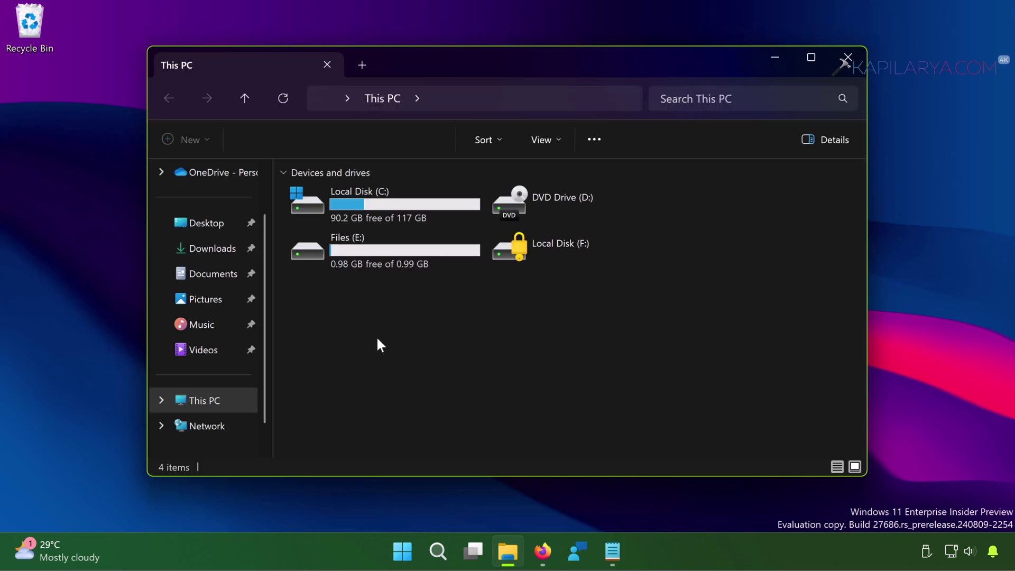
{"action": "left_click", "coordinate": [214, 299]}
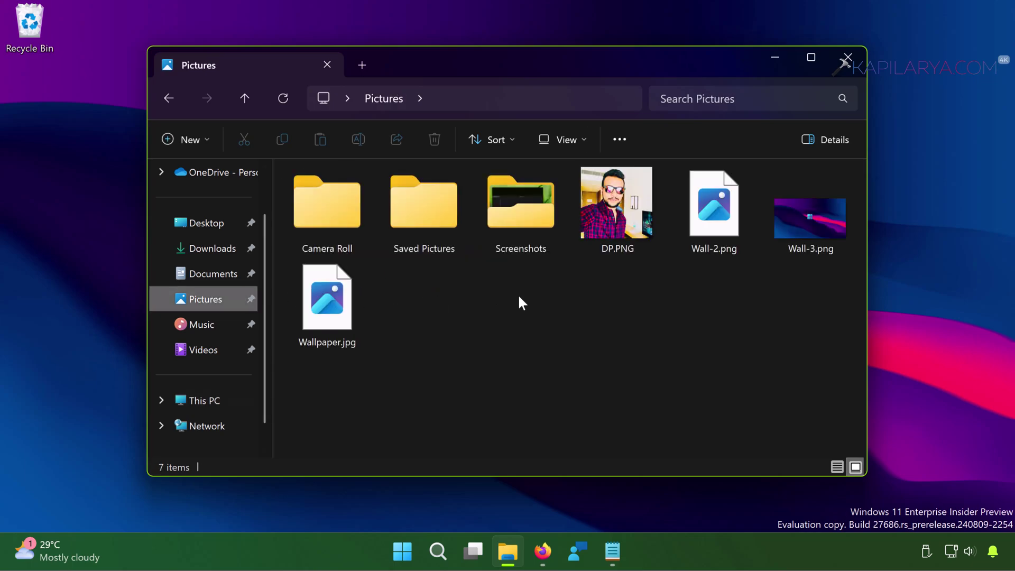
{"action": "double_click", "coordinate": [628, 214]}
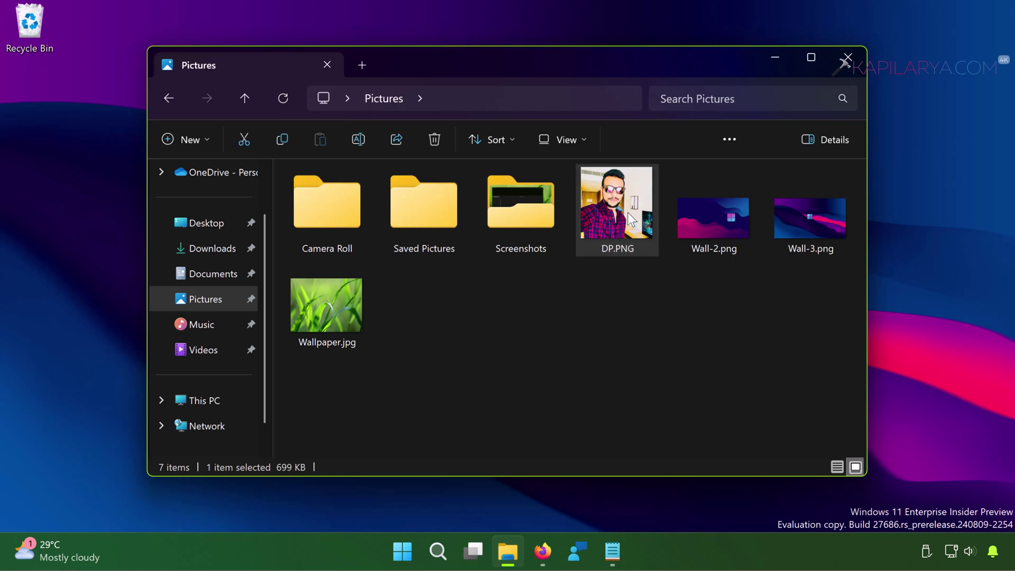
{"action": "right_click", "coordinate": [629, 217]}
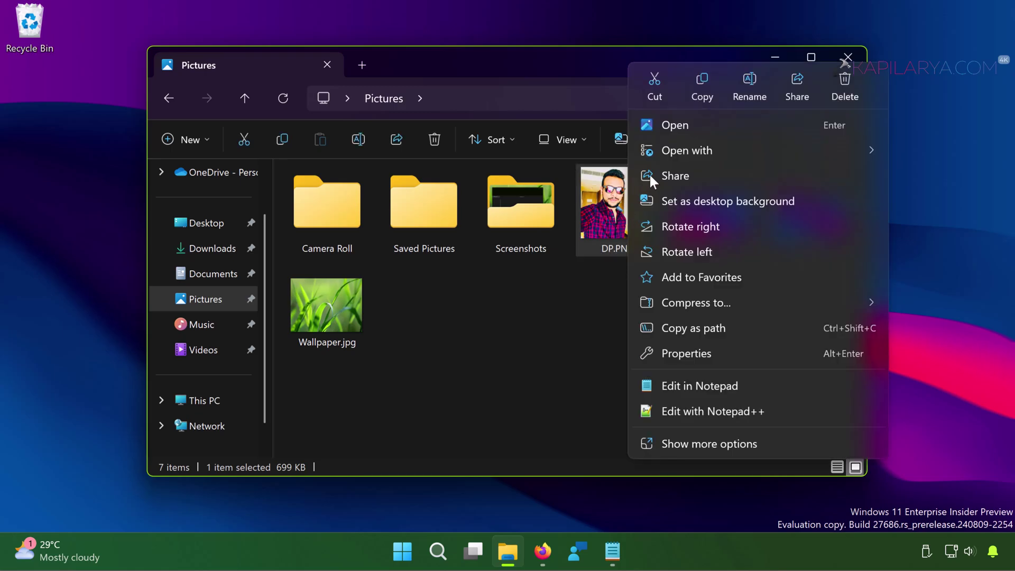
{"action": "mouse_move", "coordinate": [691, 147]}
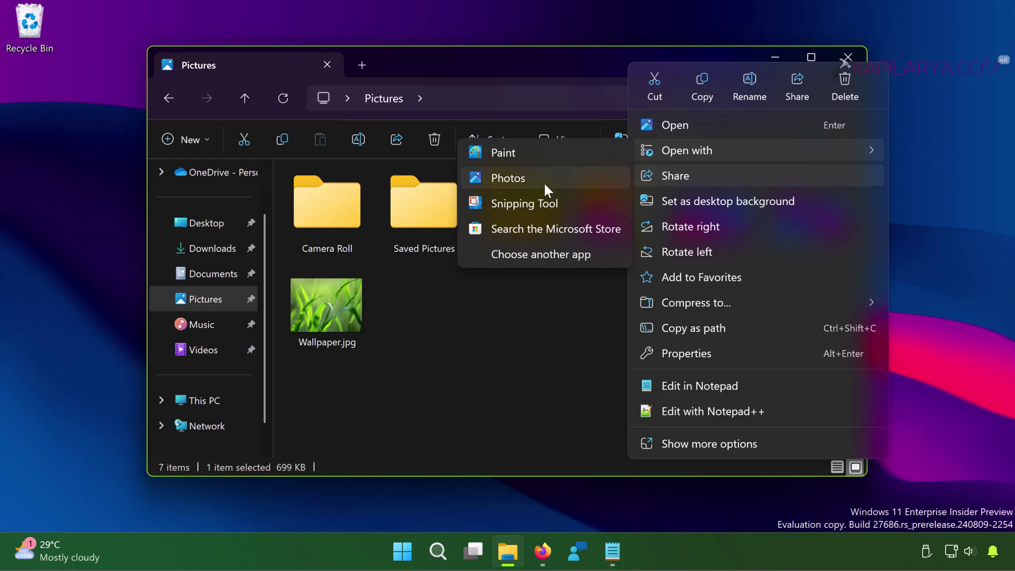
{"action": "left_click", "coordinate": [542, 349]}
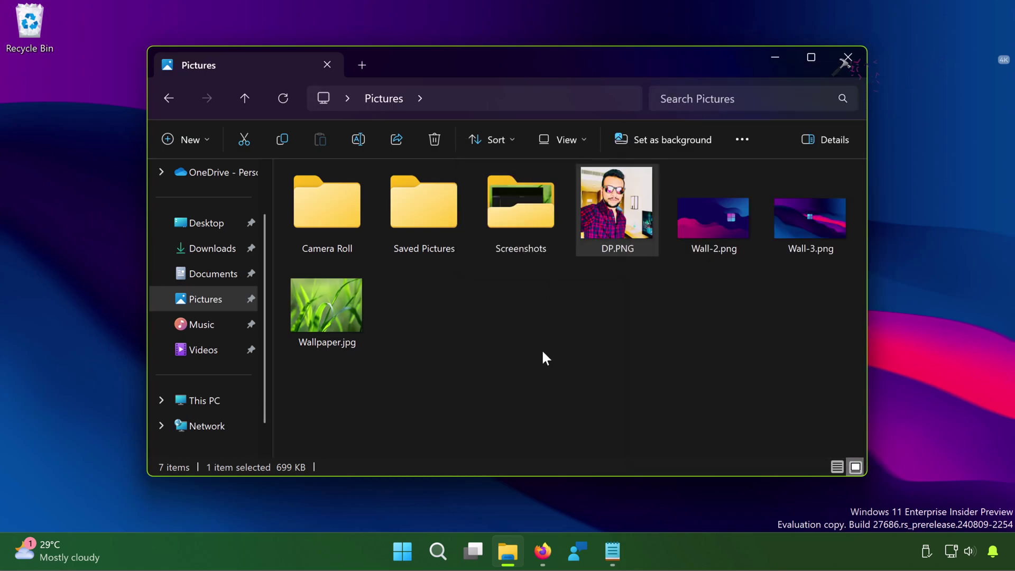
Step: Close File Explorer and launch a new Notepad window from the Run box
{"action": "left_click", "coordinate": [848, 58]}
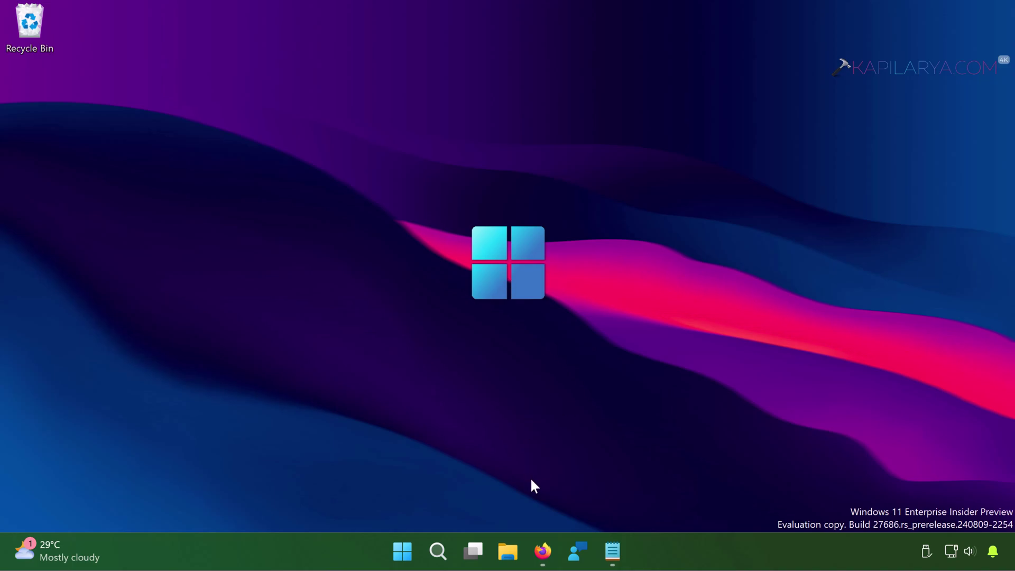
{"action": "right_click", "coordinate": [401, 561]}
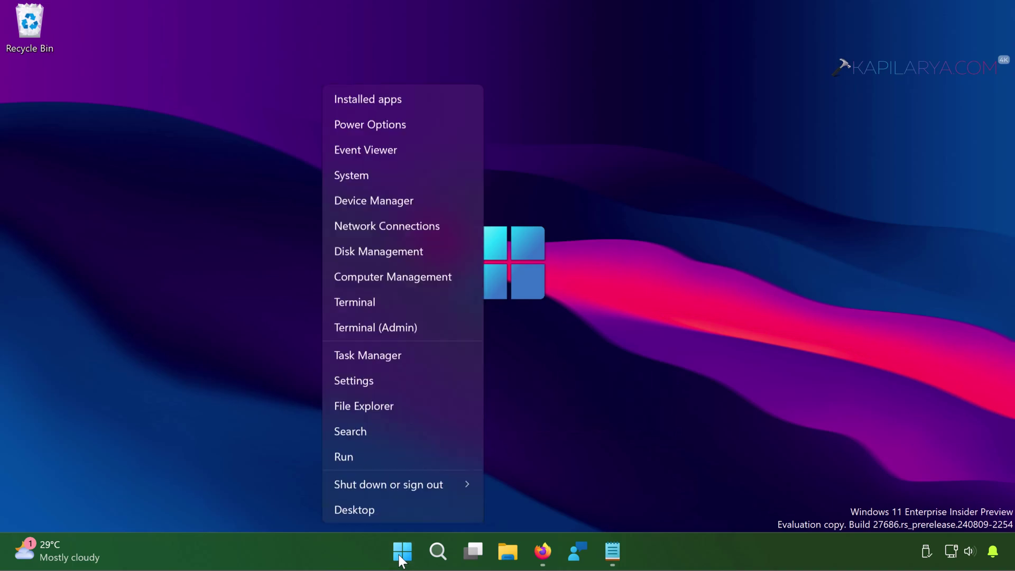
{"action": "left_click", "coordinate": [368, 457]}
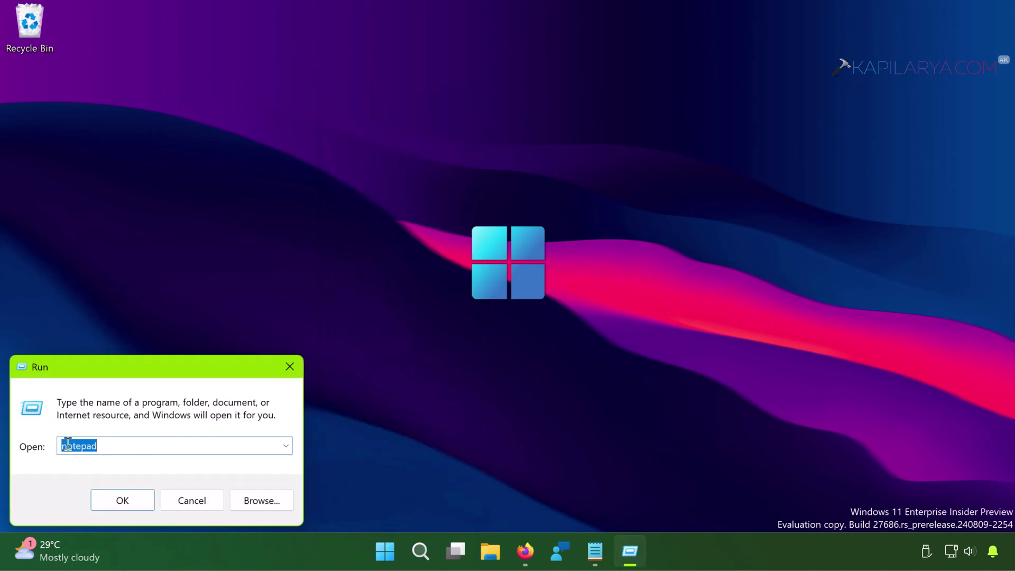
{"action": "left_click", "coordinate": [111, 501]}
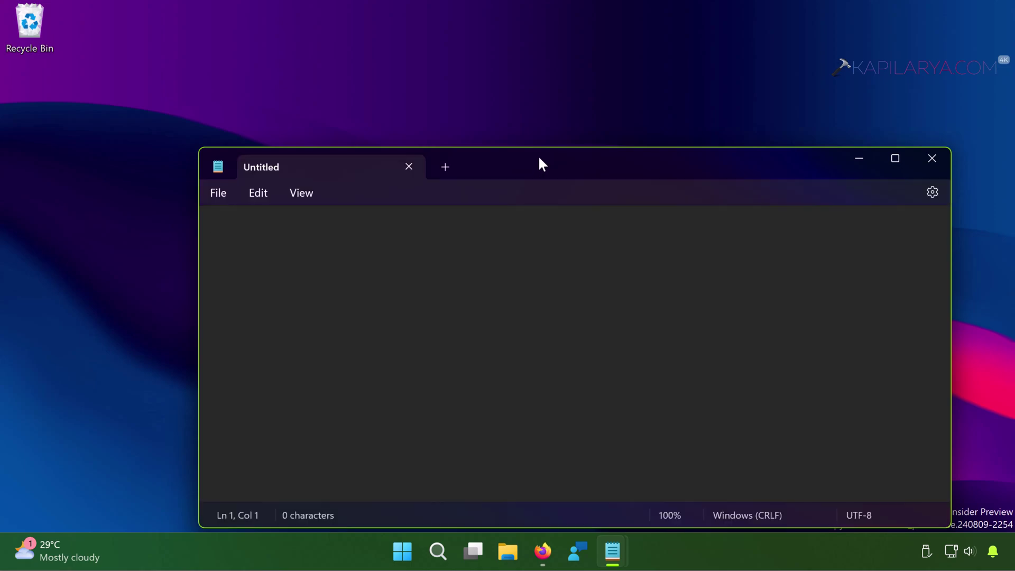
Step: Paste the 774-character Photo Viewer registry script into the empty Notepad document
{"action": "left_click_drag", "start_coordinate": [538, 155], "coordinate": [430, 90]}
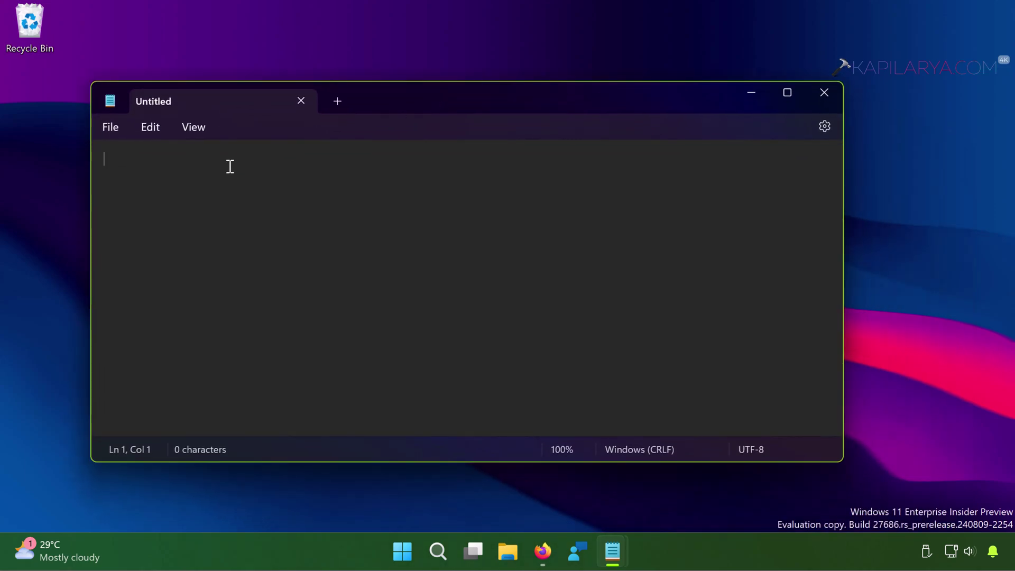
{"action": "type", "text": "Windows Registry Editor Version 5.00  [HKEY_CLASSES_ROOT\\Applications\\photoviewer.dll\\shell\\open] \"MuiVerb\"=\"@photoviewer.dll,-3043\"  [HKEY_CLASSES_ROOT\\Applications\\photoviewer.dll\\shell\\open\\command] @=\"\\\"%SystemRoot%\\\\System32\\\\rundll32.exe\\\" \\\"%ProgramFiles%\\\\Windows Photo Viewer\\\\PhotoViewer.dll\\\", ImageView_Fullscreen %1\"  [HKEY_CLASSES_ROOT\\Applications\\photoviewer.dll\\shell\\open\\DropTarget] \"Clsid\"=\"{FFE2A43C-56B9-4bf5-9A79-CC6D4285608A}\"  [HKEY_CLASSES_ROOT\\Applications\\photoviewer.dll\\shell\\print\\command] @=\"\\\"%SystemRoot%\\\\System32\\\\rundll32.exe\\\" \\\"%ProgramFiles%\\\\Windows Photo Viewer\\\\PhotoViewer.dll\\\", ImageView_PrintTo %1\"  [HKEY_CLASSES_ROOT\\Applications\\Windowsphotoviewer.dll\\shell\\print\\DropTarget] \"Clsid\"=\"{60fd46de-f830-4894-a628-6fa81bc0190d}\""}
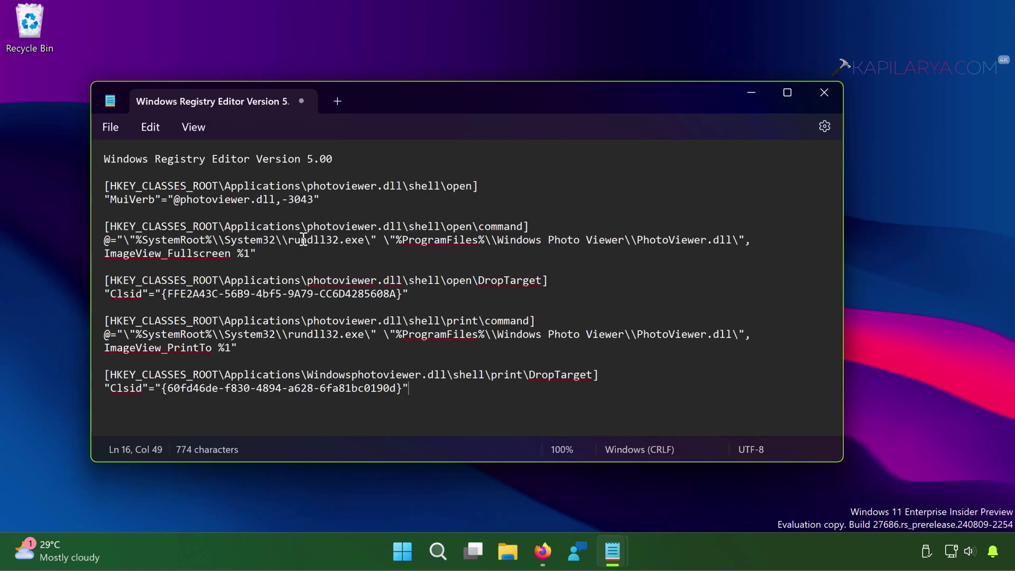
{"action": "left_click_drag", "start_coordinate": [250, 286], "coordinate": [102, 169]}
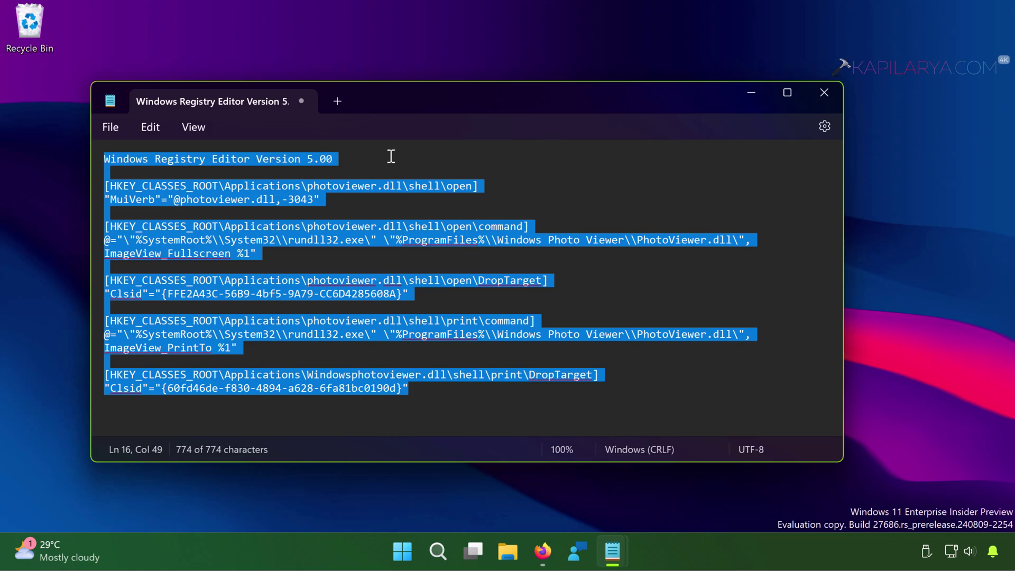
{"action": "left_click", "coordinate": [391, 158]}
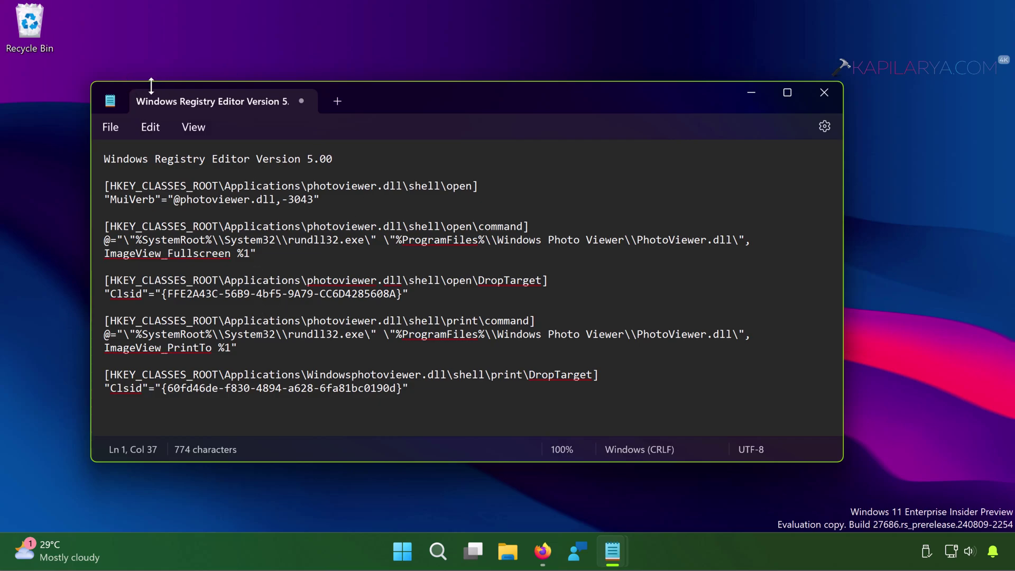
Step: Start Save As and enter EnableWindowsPhotoViewer.reg as the file name
{"action": "left_click", "coordinate": [109, 133]}
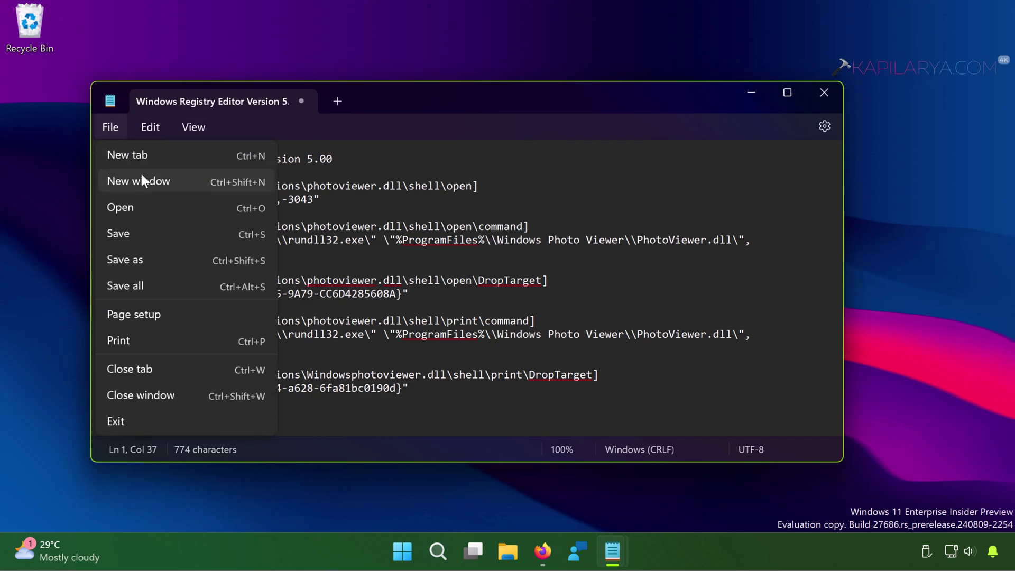
{"action": "left_click", "coordinate": [156, 261]}
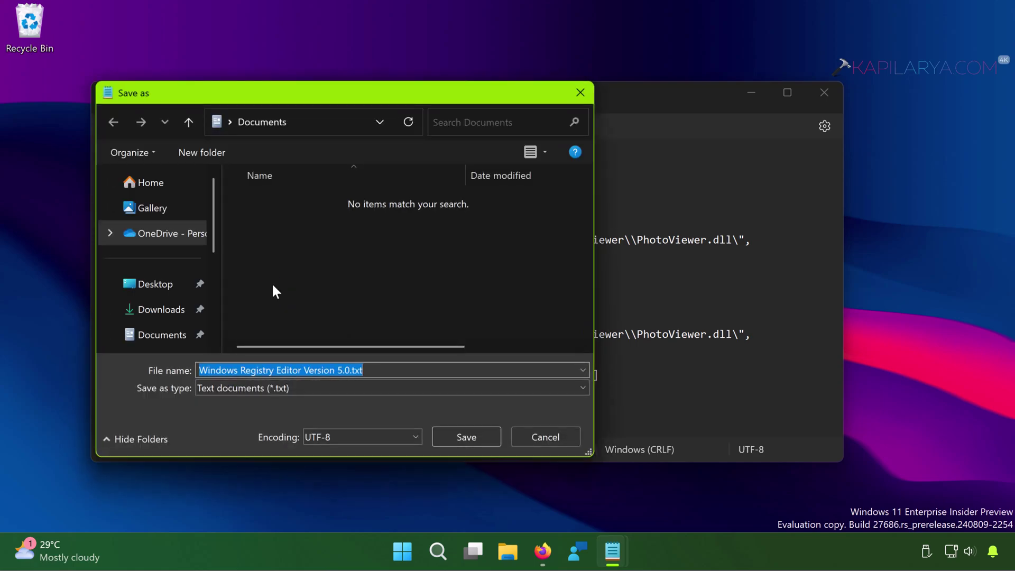
{"action": "type", "text": "Windows Registry Editor Version 5.00"}
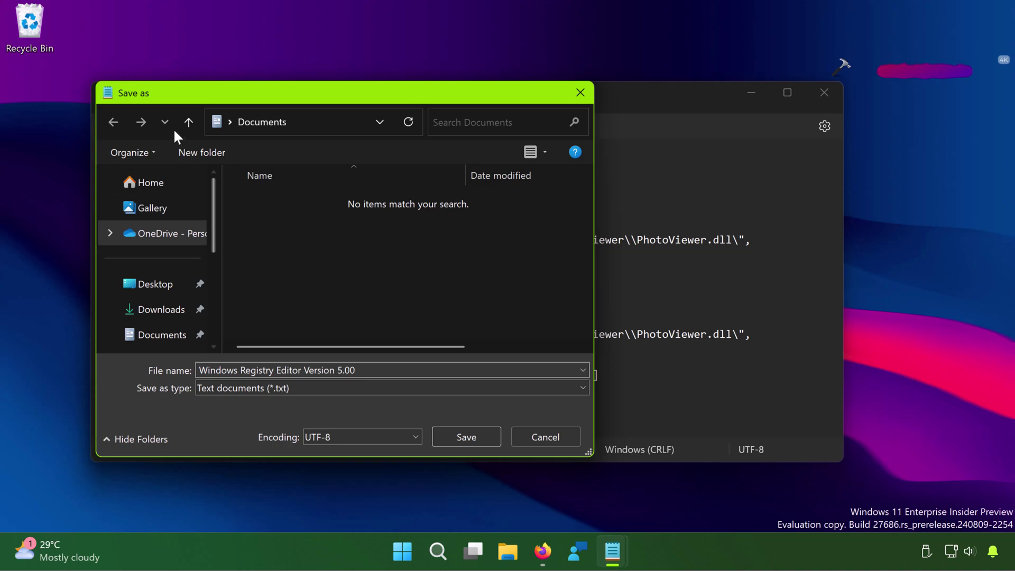
{"action": "left_click", "coordinate": [100, 1]}
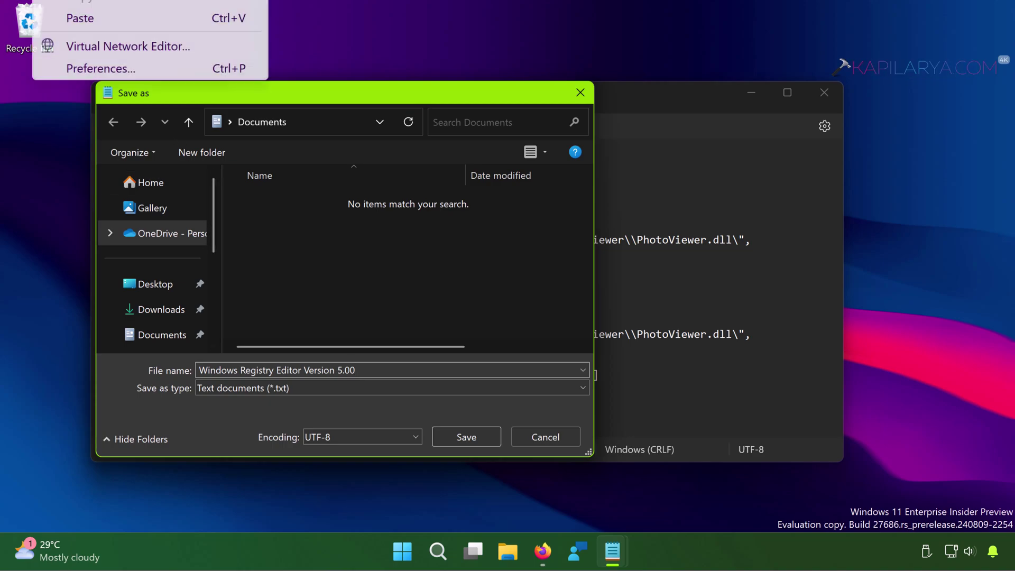
{"action": "left_click", "coordinate": [369, 368]}
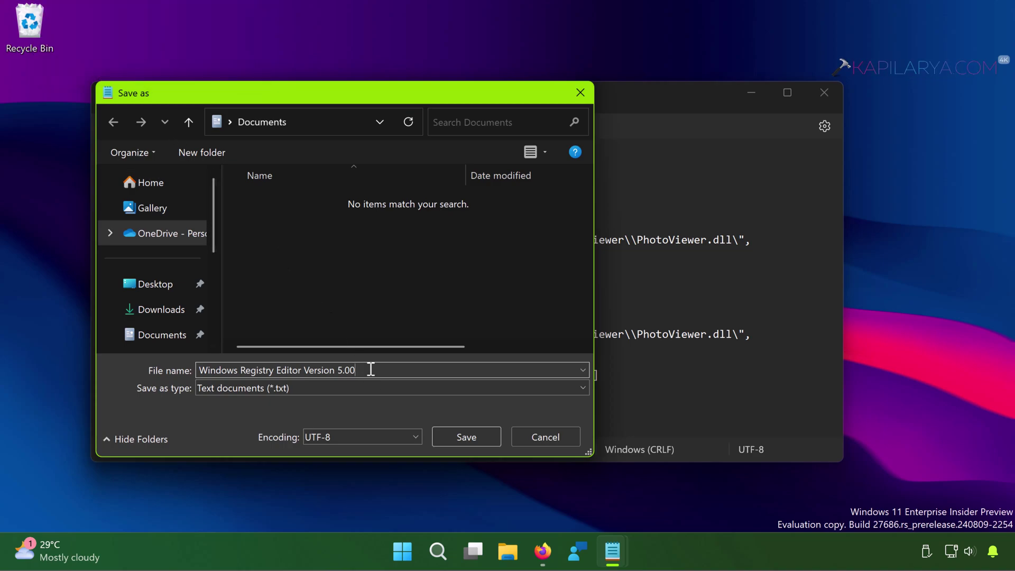
{"action": "left_click_drag", "start_coordinate": [369, 369], "coordinate": [182, 358]}
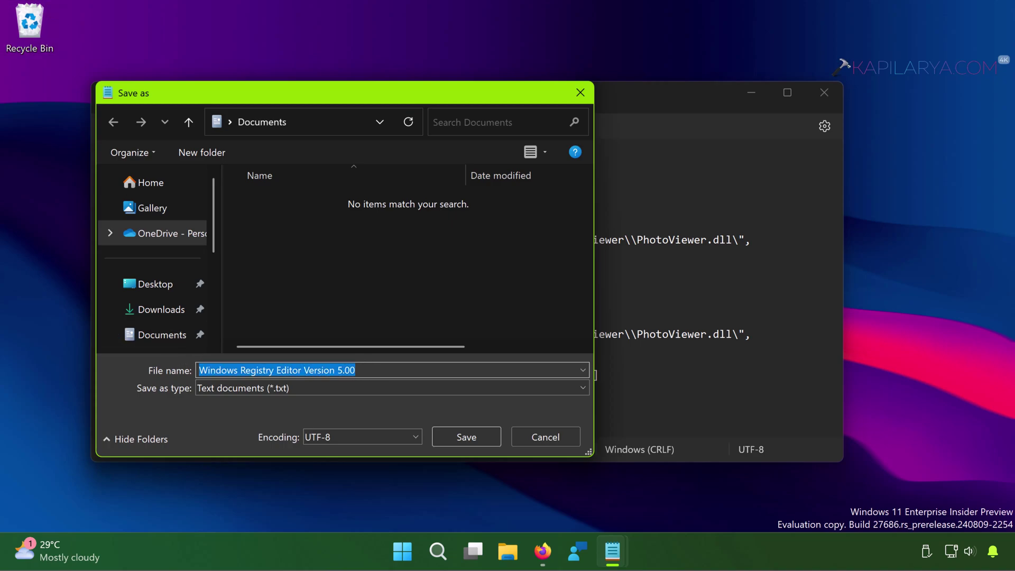
{"action": "left_click", "coordinate": [53, 4]}
{"action": "left_click", "coordinate": [71, 18]}
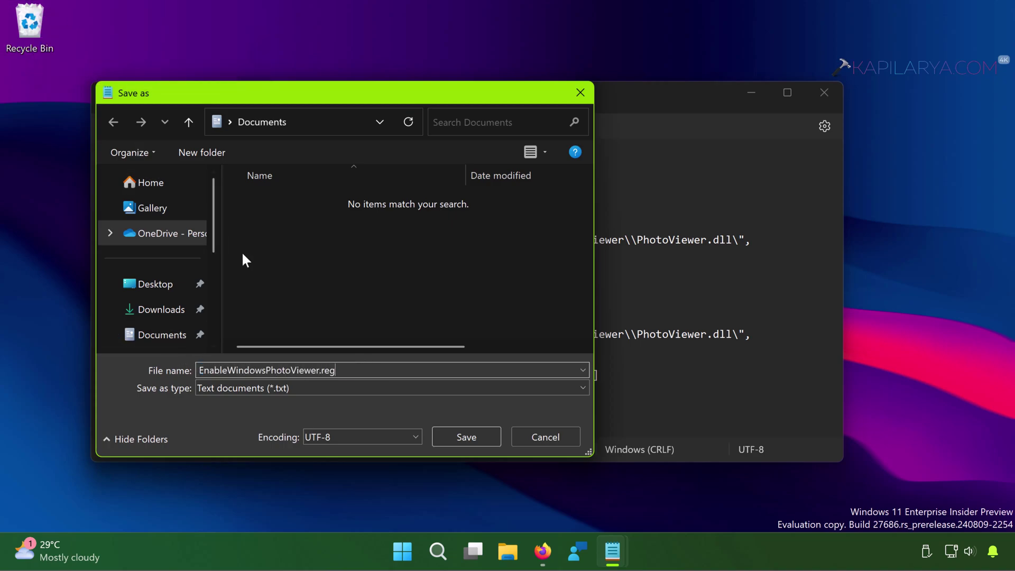
Step: Save the file to the Desktop with Save as type set to All files
{"action": "left_click", "coordinate": [304, 386]}
{"action": "left_click", "coordinate": [236, 415]}
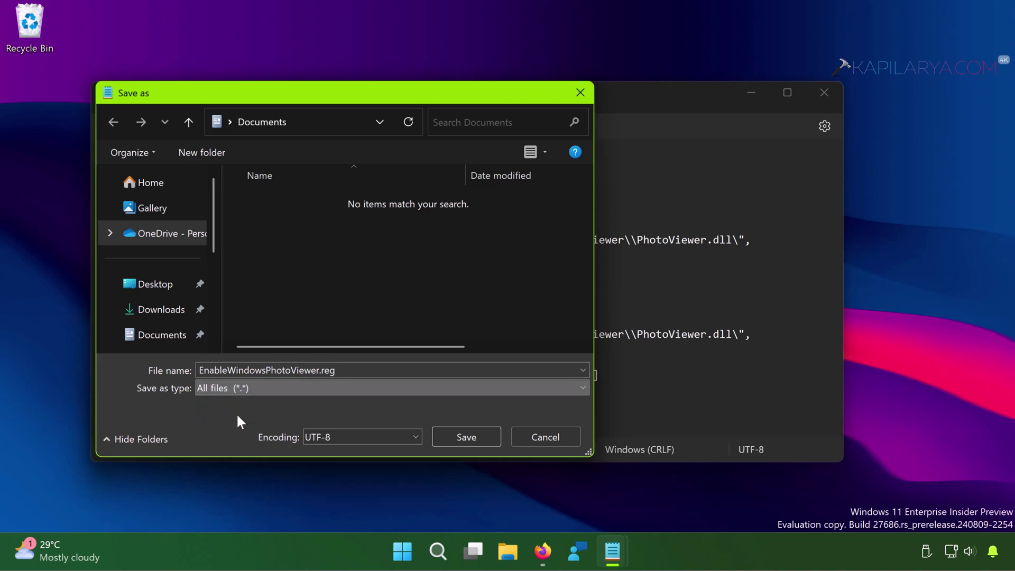
{"action": "left_click", "coordinate": [158, 294]}
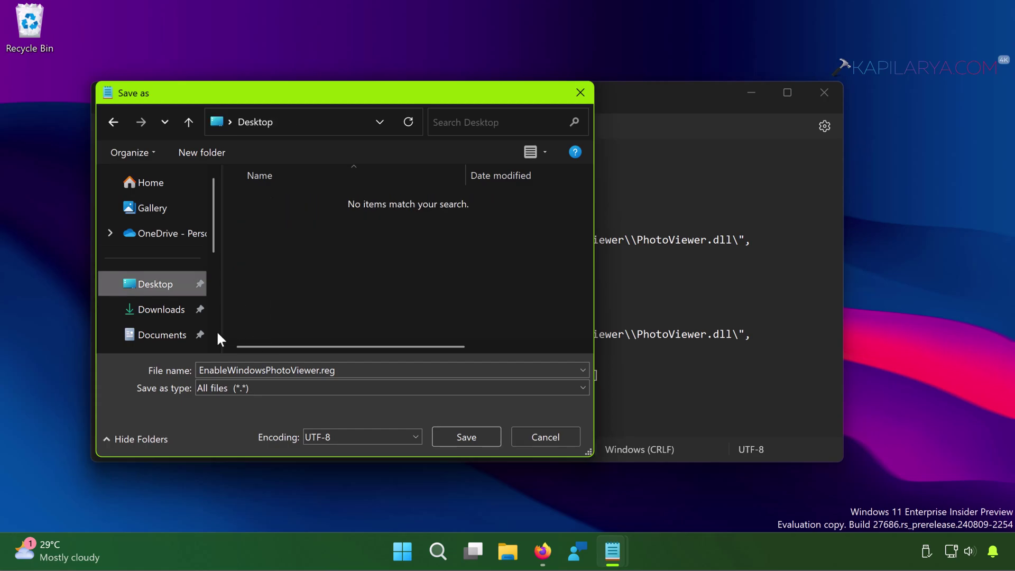
{"action": "left_click", "coordinate": [450, 438]}
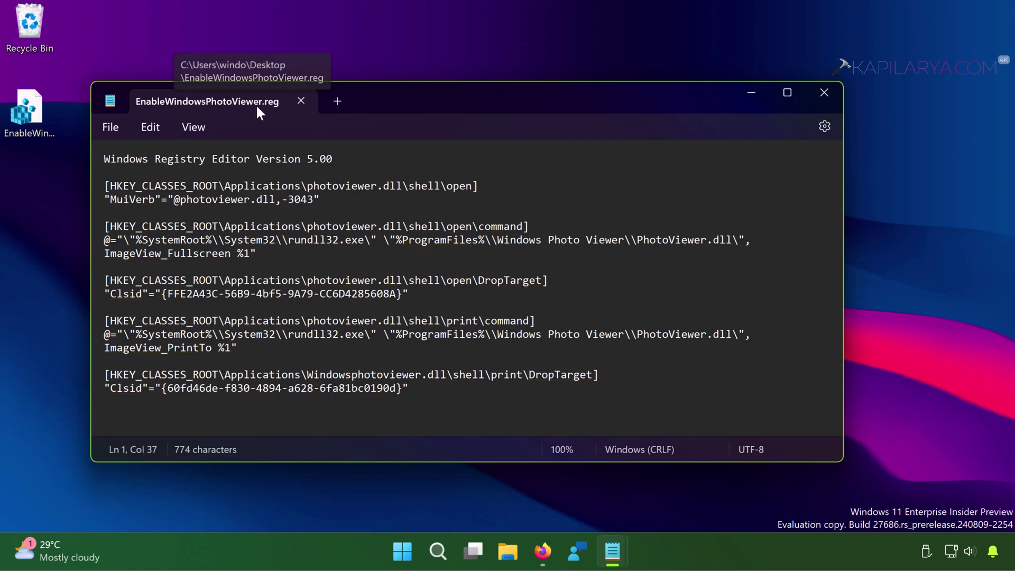
Step: Close Notepad and merge EnableWindowsPhotoViewer.reg into the registry, approving every confirmation
{"action": "left_click", "coordinate": [826, 92]}
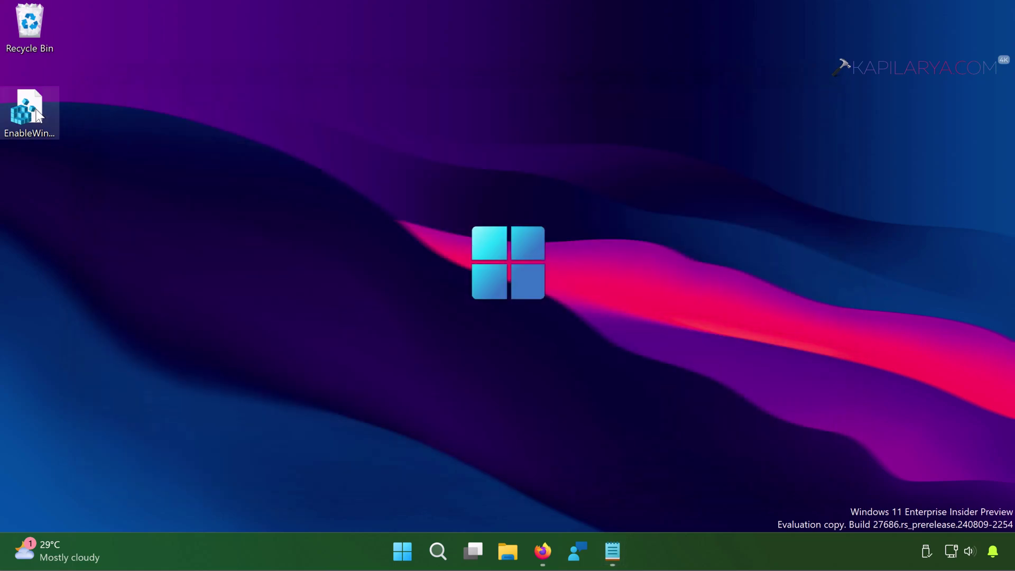
{"action": "double_click", "coordinate": [38, 115]}
{"action": "right_click", "coordinate": [38, 115]}
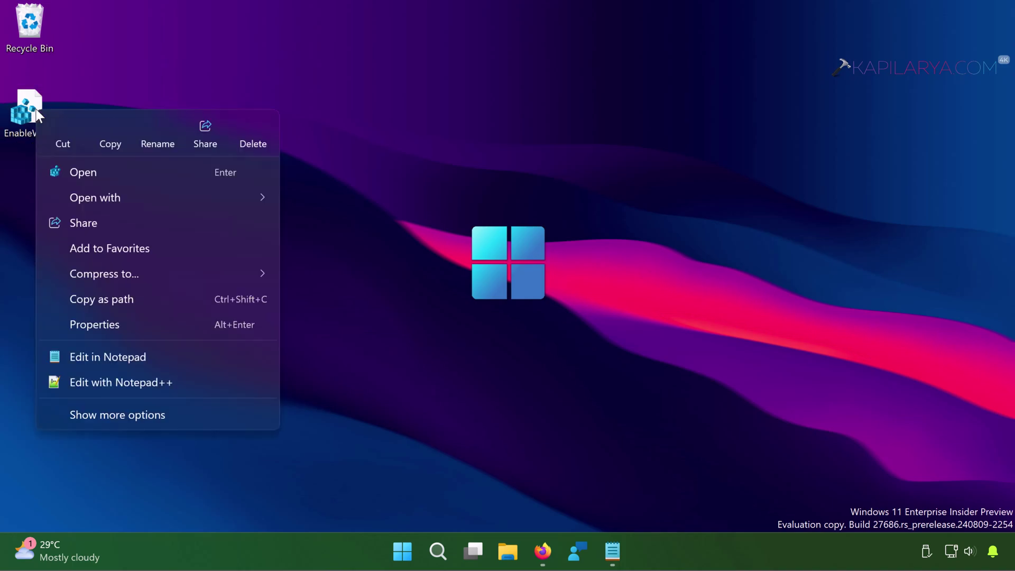
{"action": "left_click", "coordinate": [136, 175]}
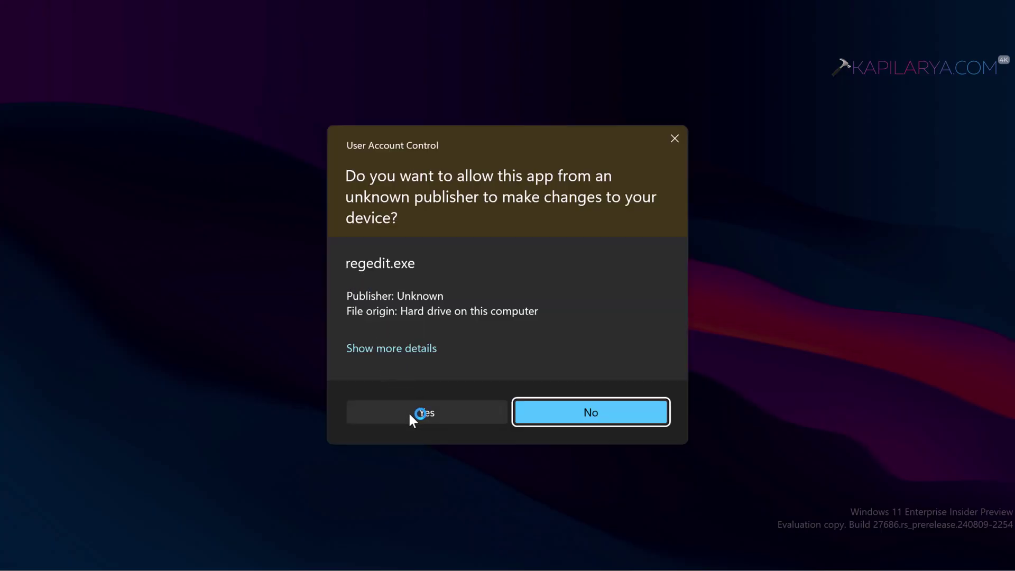
{"action": "left_click", "coordinate": [410, 412]}
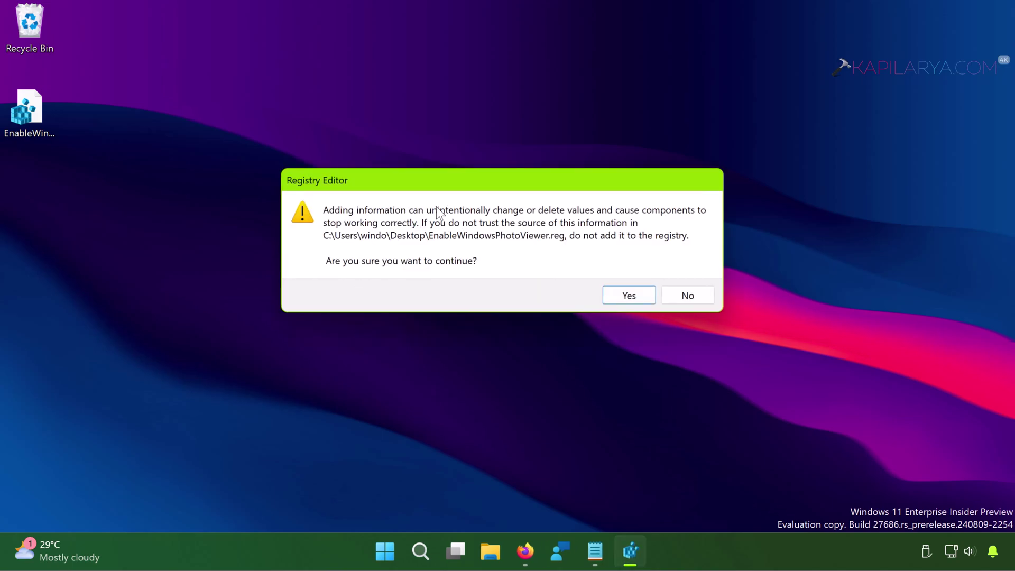
{"action": "left_click", "coordinate": [615, 294]}
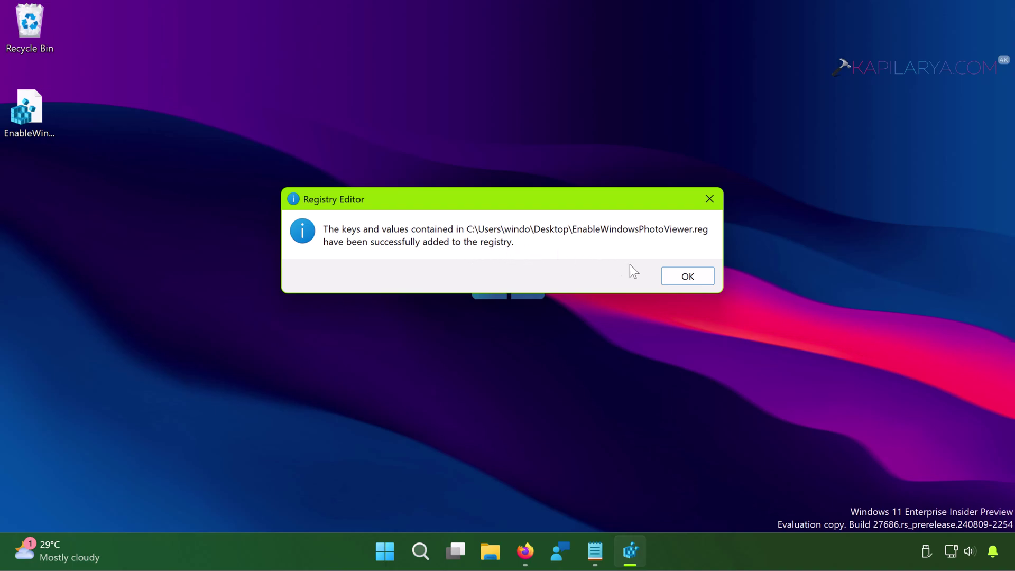
{"action": "left_click", "coordinate": [670, 278]}
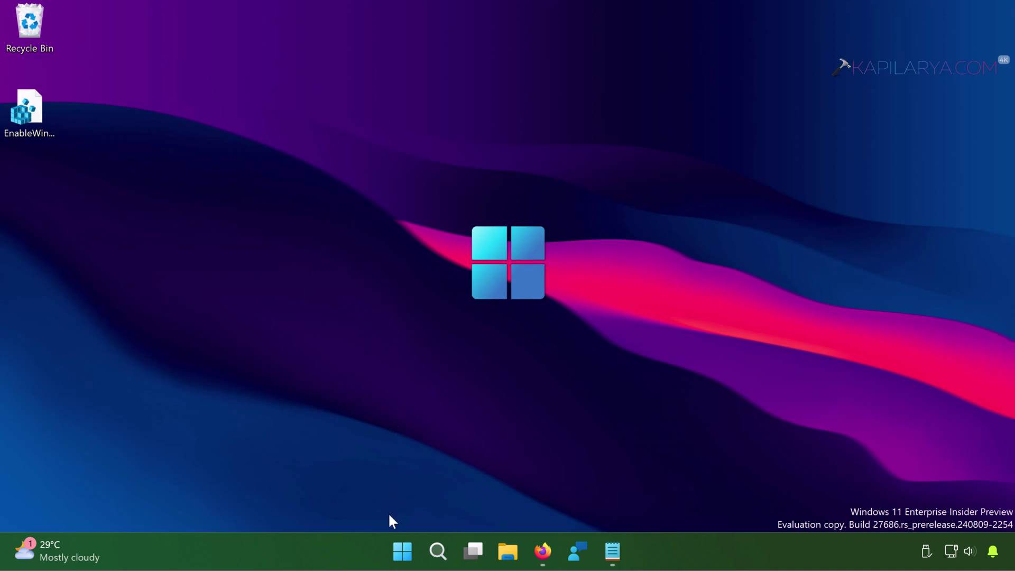
Step: Open Task Manager from the taskbar and restart the Windows Explorer process
{"action": "right_click", "coordinate": [669, 547]}
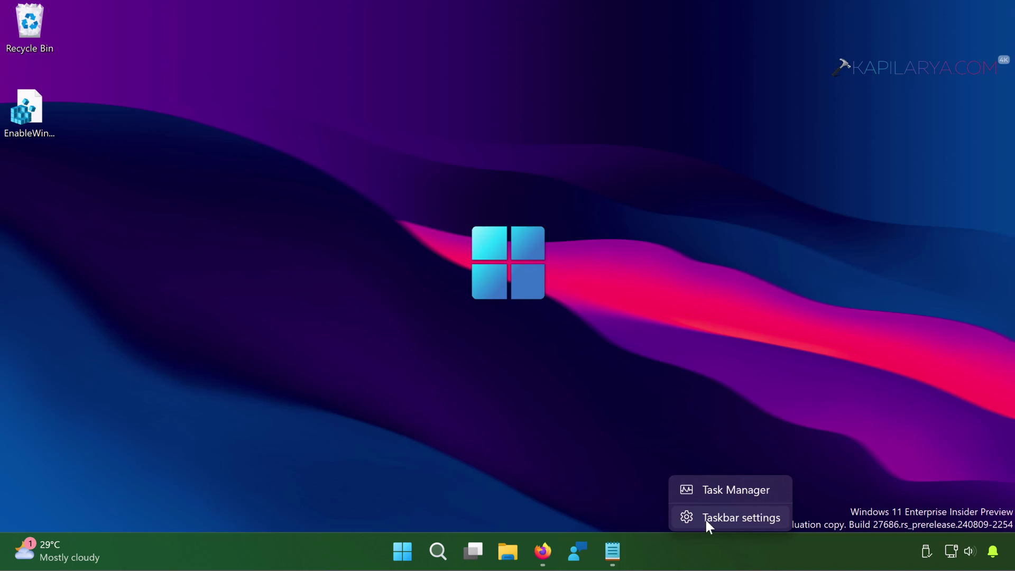
{"action": "left_click", "coordinate": [716, 490]}
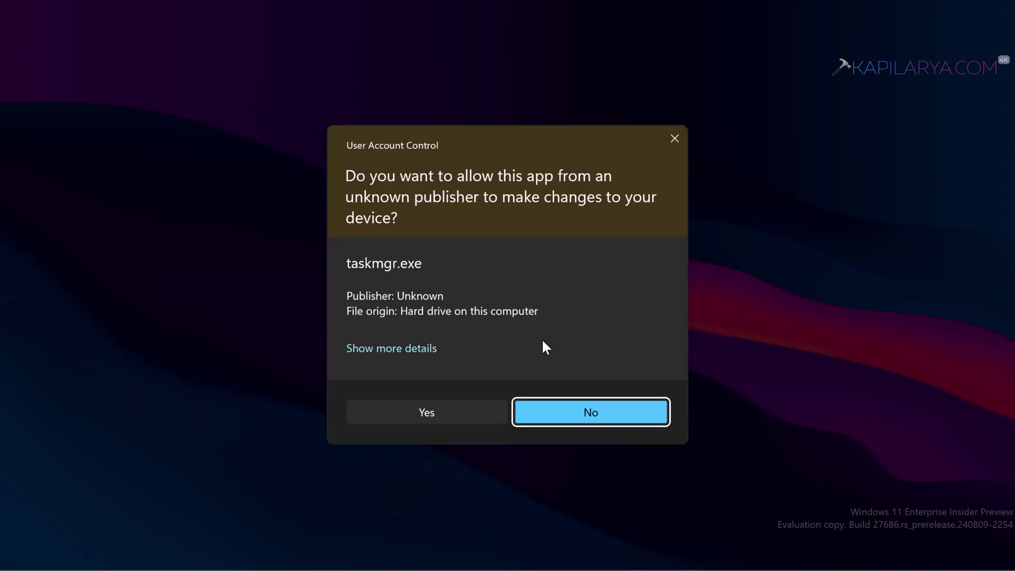
{"action": "left_click", "coordinate": [421, 407]}
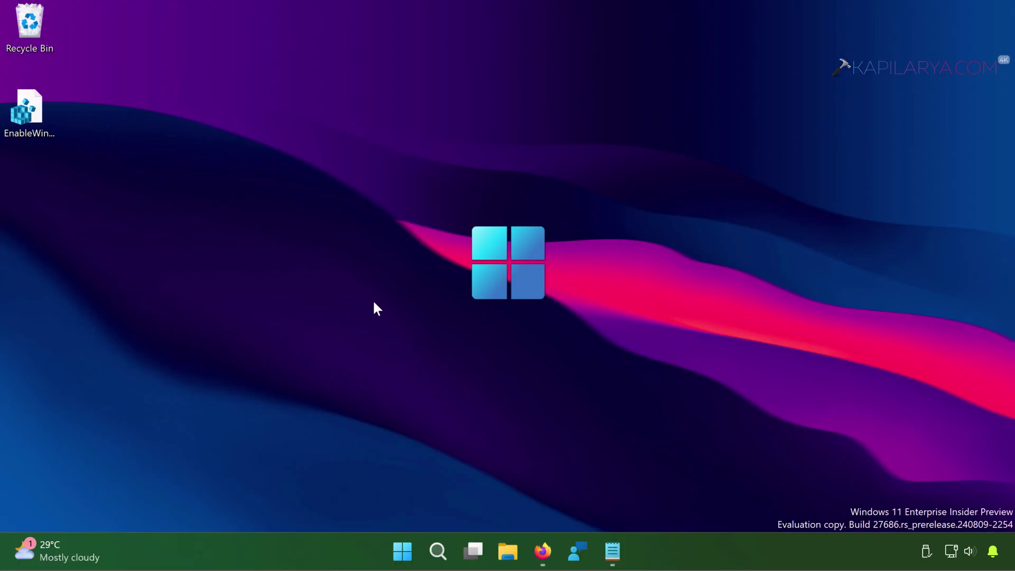
{"action": "scroll", "coordinate": [283, 359], "scroll_direction": "down", "scroll_amount": 5}
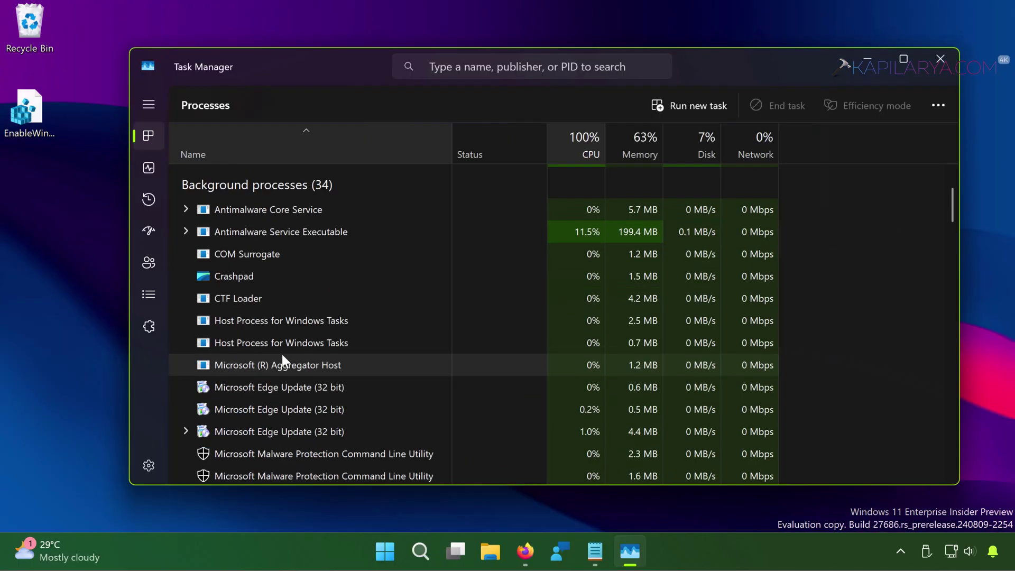
{"action": "scroll", "coordinate": [281, 352], "scroll_direction": "down", "scroll_amount": 3}
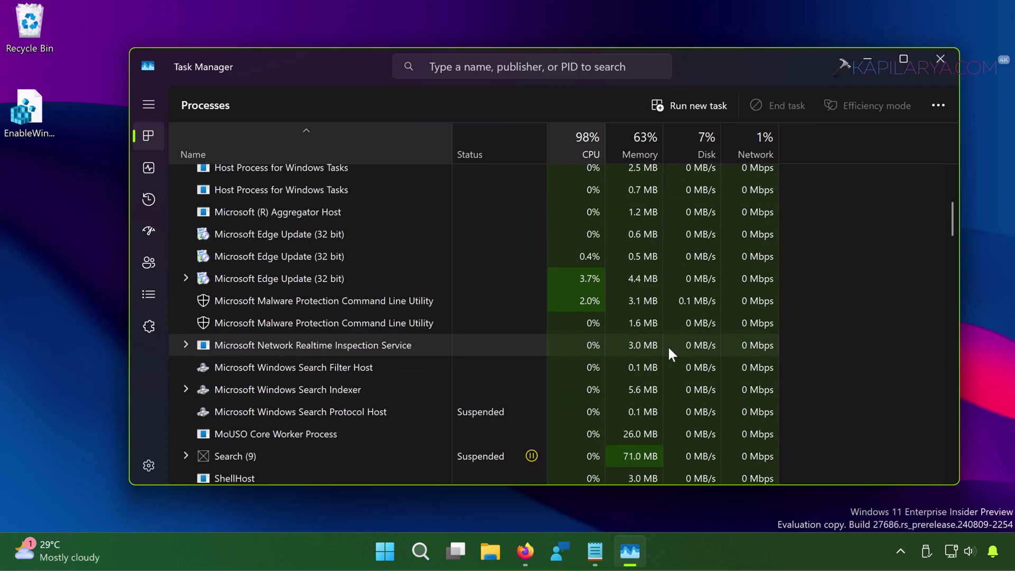
{"action": "left_click_drag", "start_coordinate": [951, 221], "coordinate": [966, 457]}
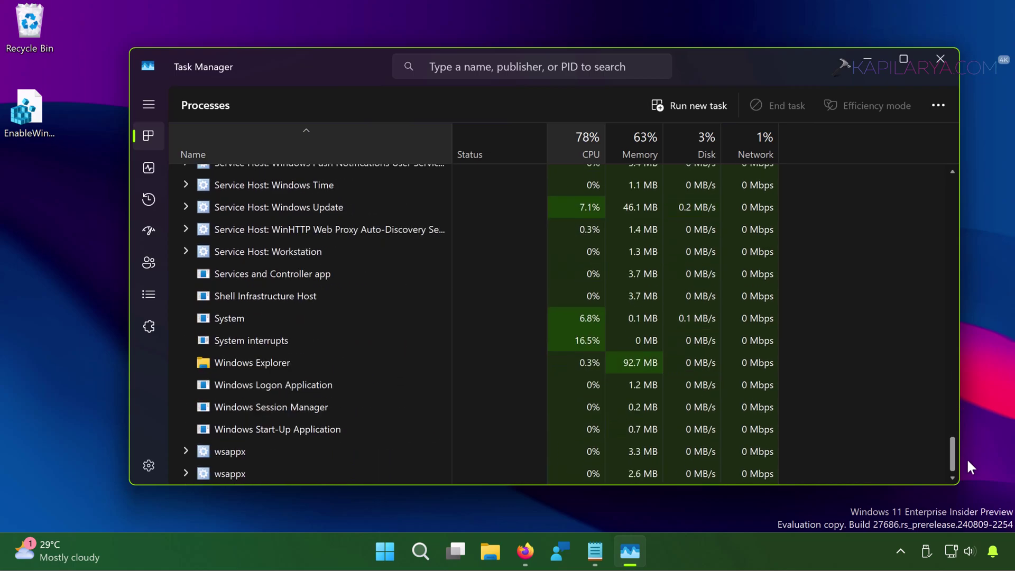
{"action": "left_click", "coordinate": [332, 357]}
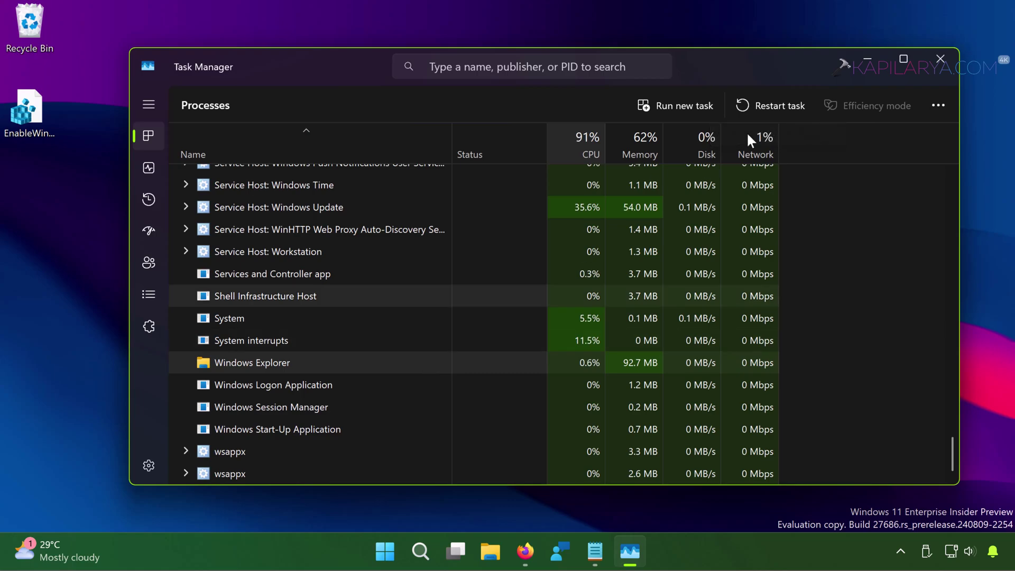
{"action": "left_click", "coordinate": [767, 105]}
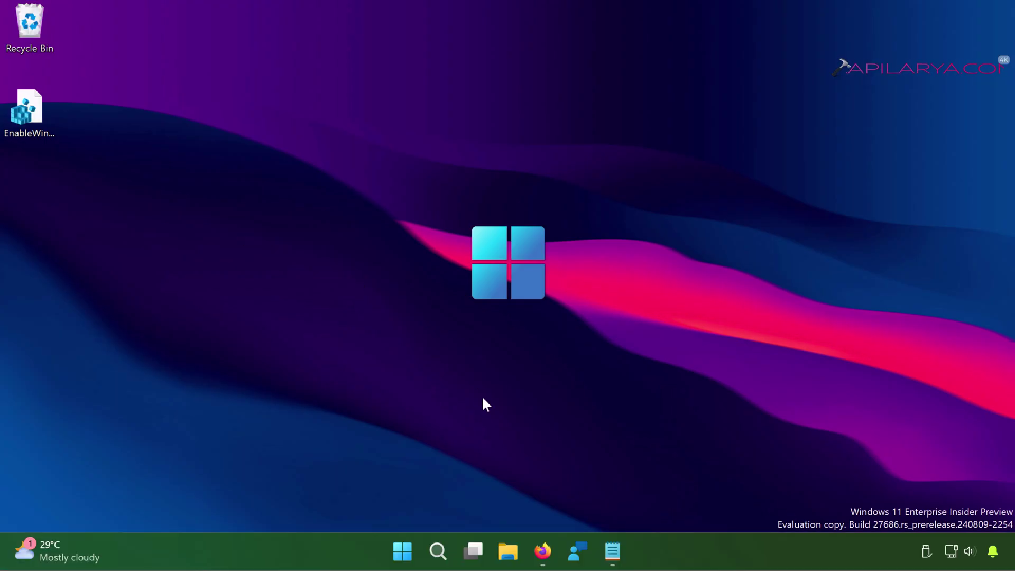
Step: Open File Explorer's Pictures folder and bring up the context menu for DP.PNG
{"action": "key", "text": "super+e"}
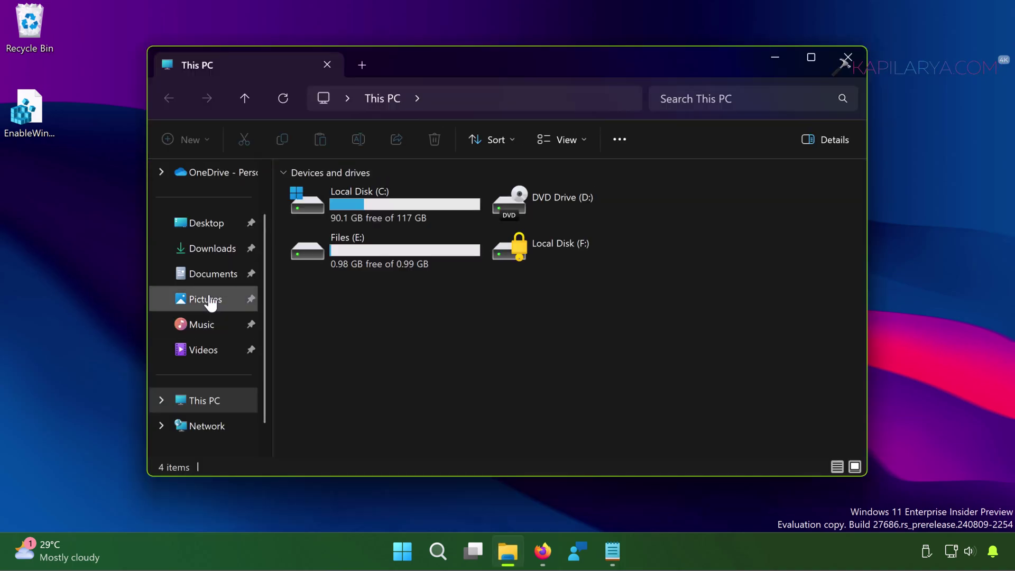
{"action": "left_click", "coordinate": [209, 299]}
{"action": "left_click", "coordinate": [609, 219]}
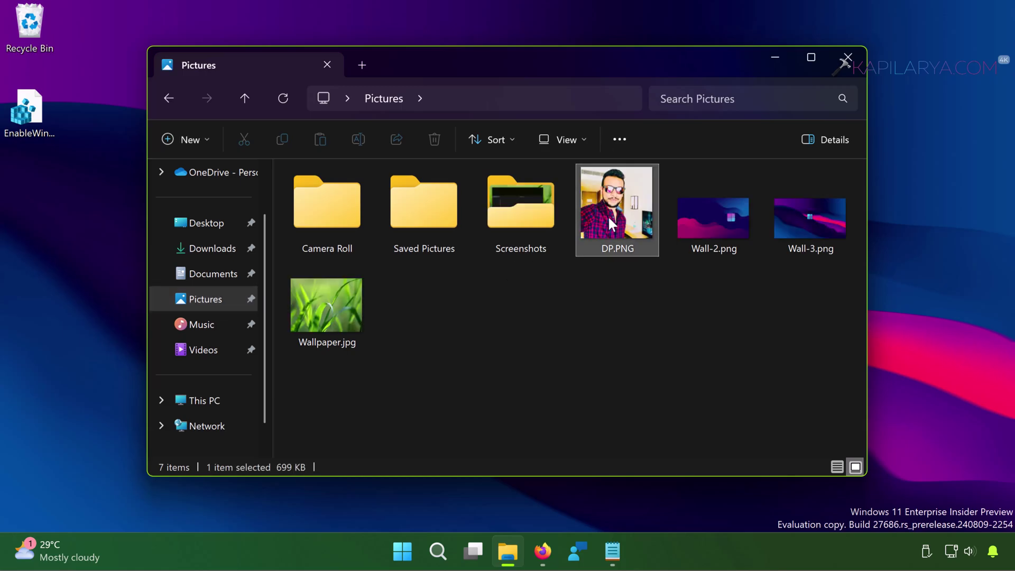
{"action": "right_click", "coordinate": [609, 219]}
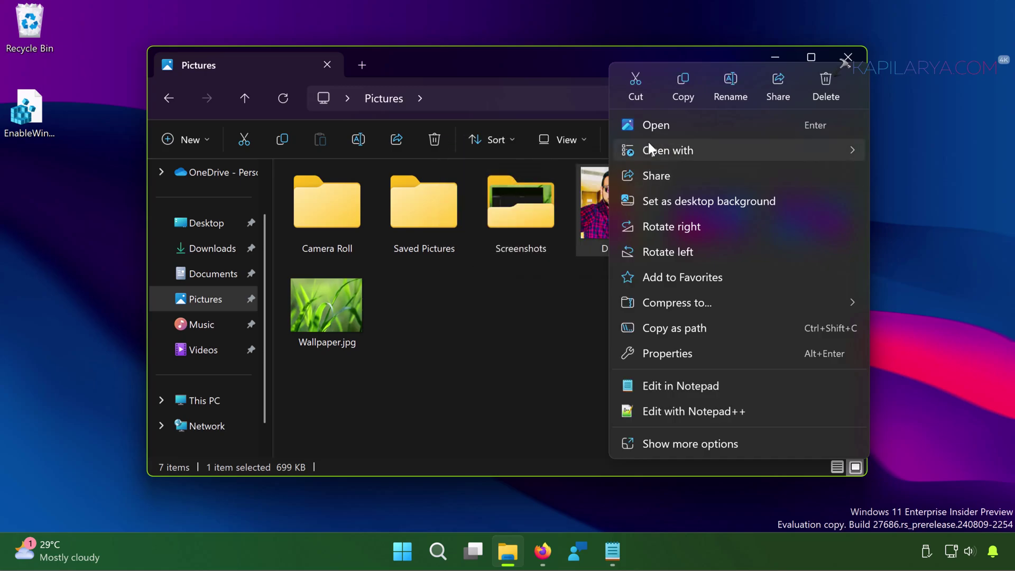
Step: Choose Windows Photo Viewer as the app to open DP.PNG via Open with
{"action": "mouse_move", "coordinate": [658, 151]}
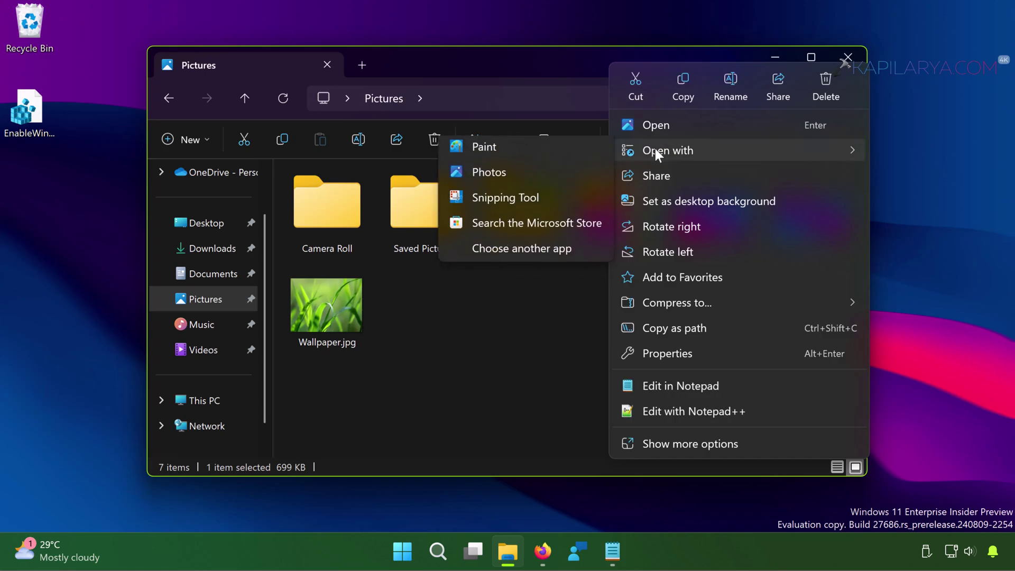
{"action": "left_click", "coordinate": [509, 252]}
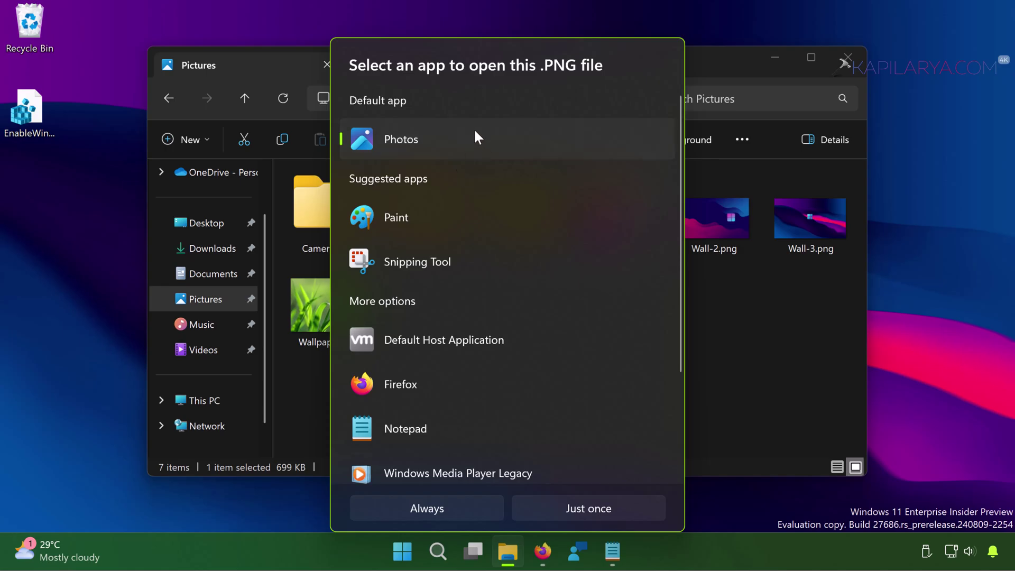
{"action": "scroll", "coordinate": [580, 376], "scroll_direction": "down", "scroll_amount": 3}
{"action": "left_click", "coordinate": [483, 381]}
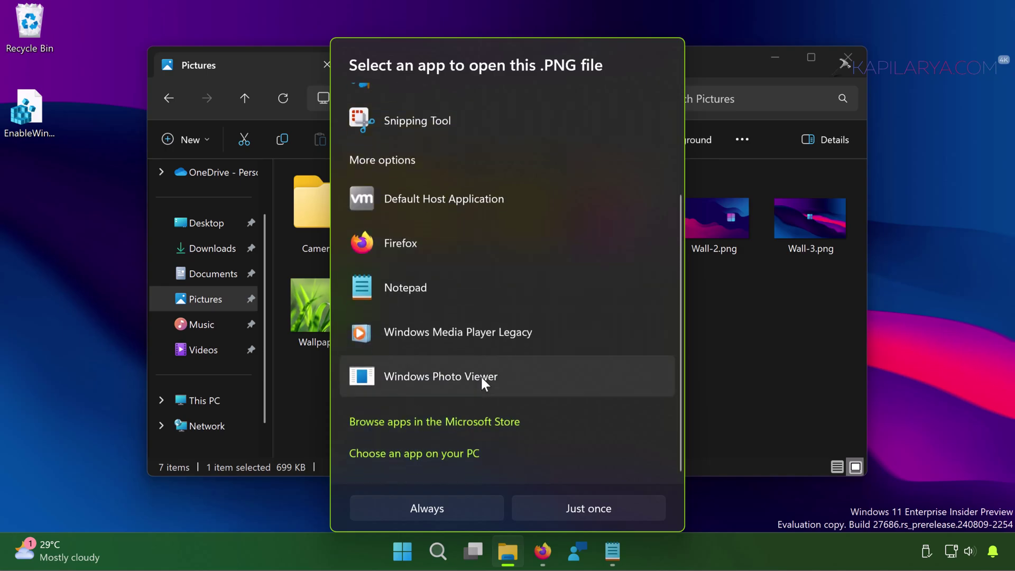
{"action": "left_click", "coordinate": [418, 376]}
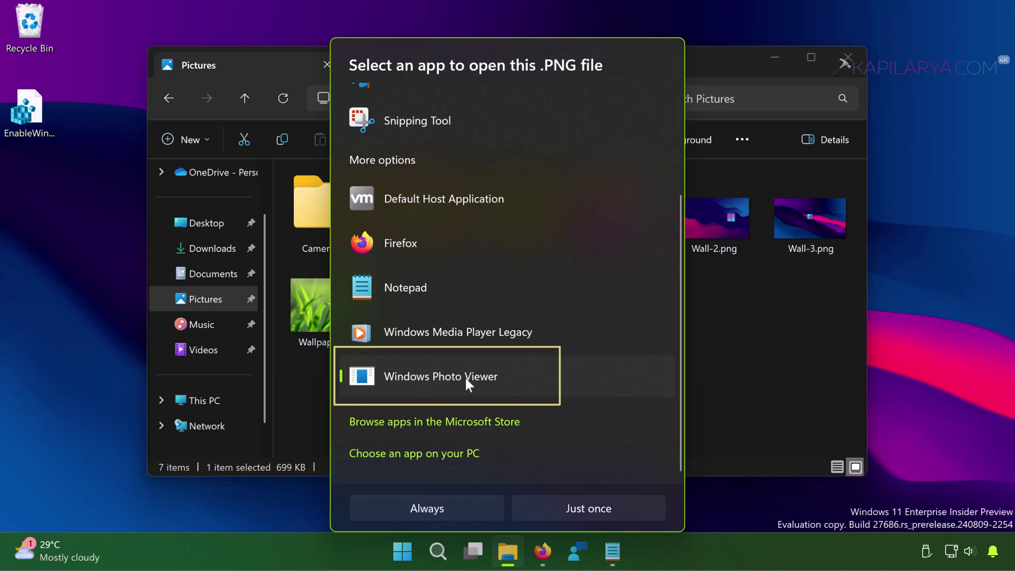
Step: Always open PNGs in Windows Photo Viewer, then step through to Wall-2.png and Wall-3.png
{"action": "left_click", "coordinate": [391, 506]}
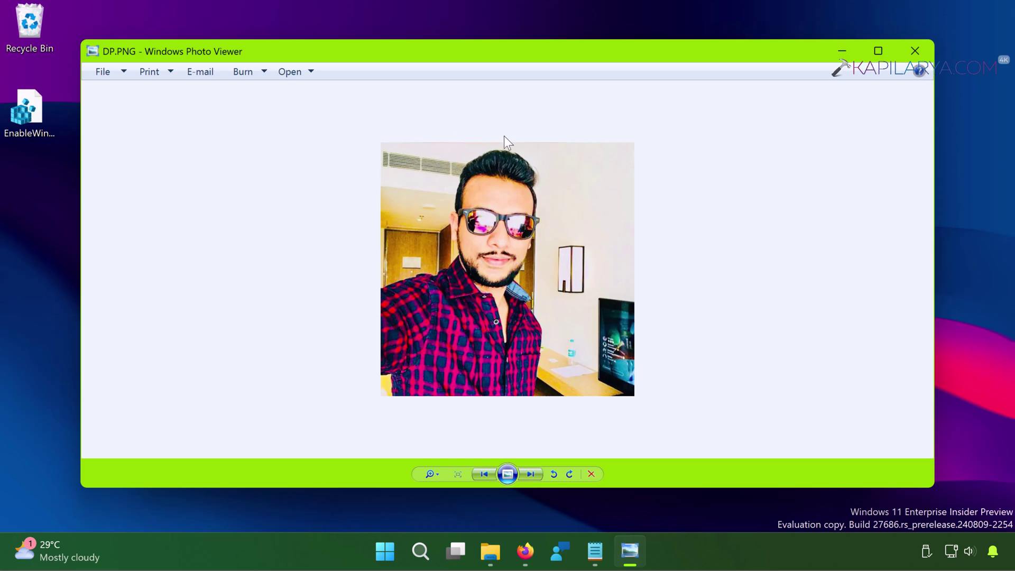
{"action": "left_click", "coordinate": [531, 475]}
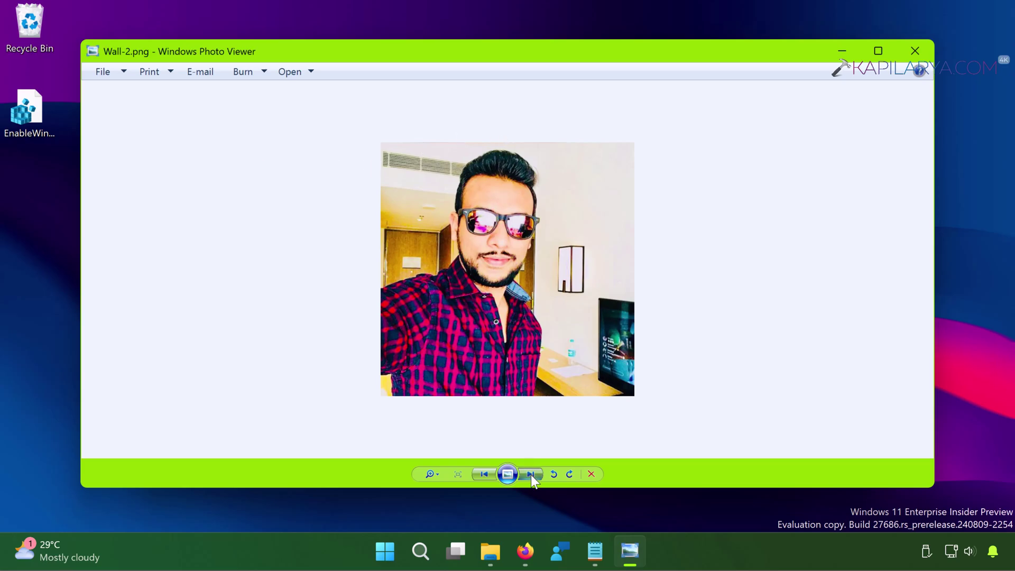
{"action": "left_click", "coordinate": [531, 475]}
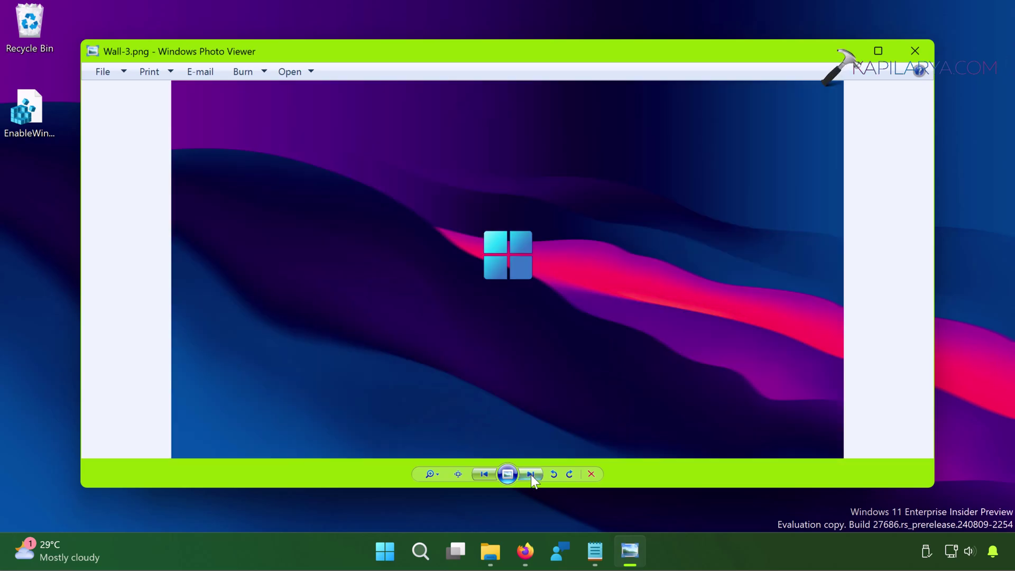